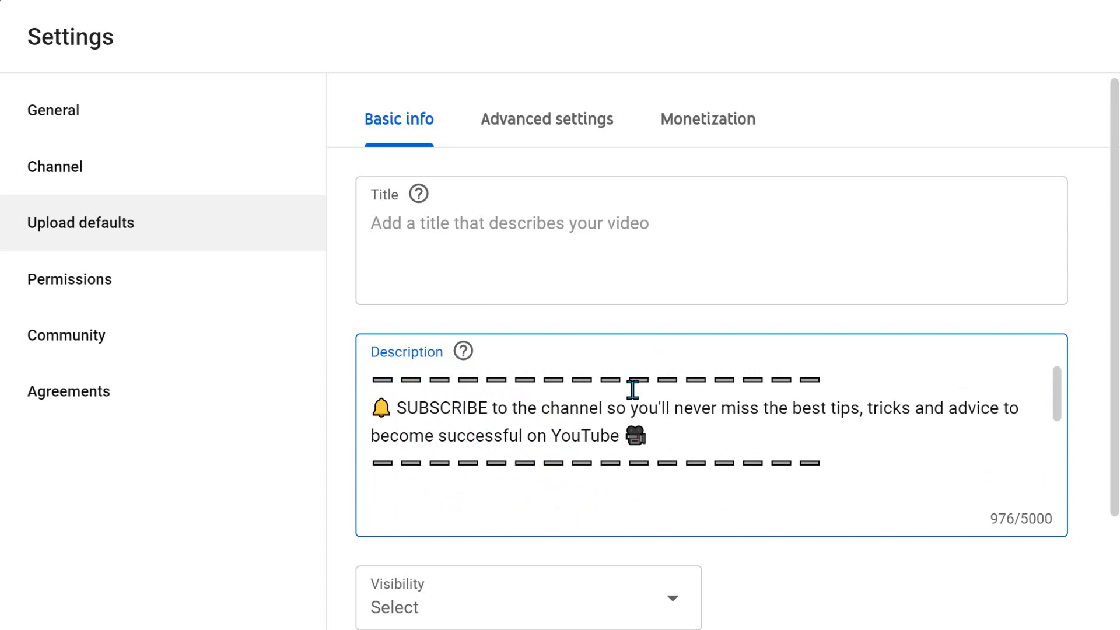
- Review the title, description and visibility options in the basic upload defaults
key("Return")
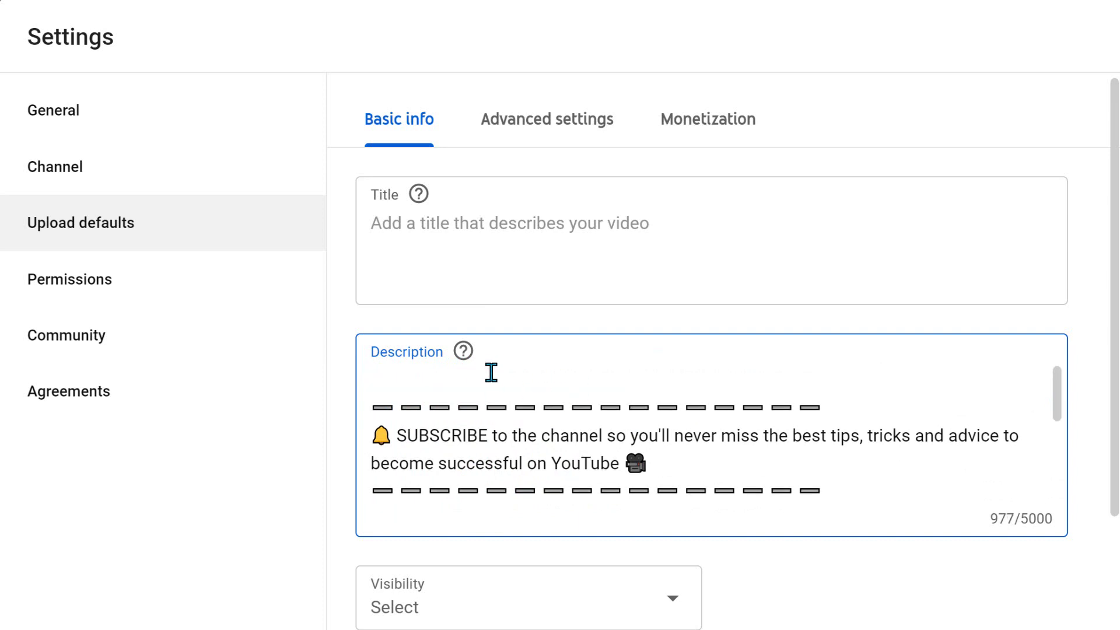
key("BackSpace")
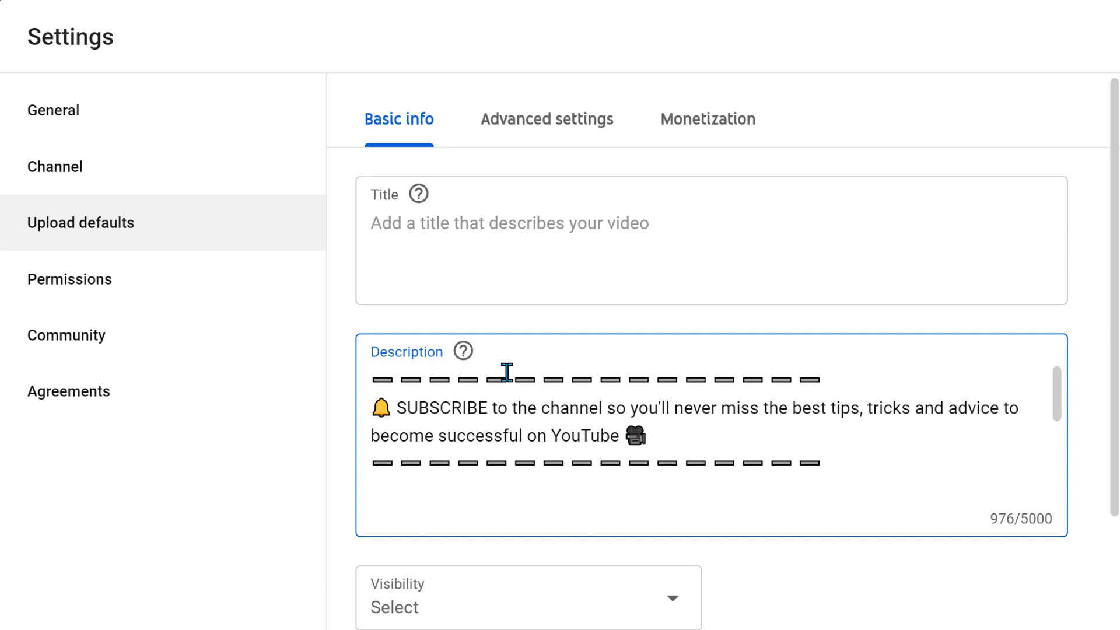
left_click(458, 243)
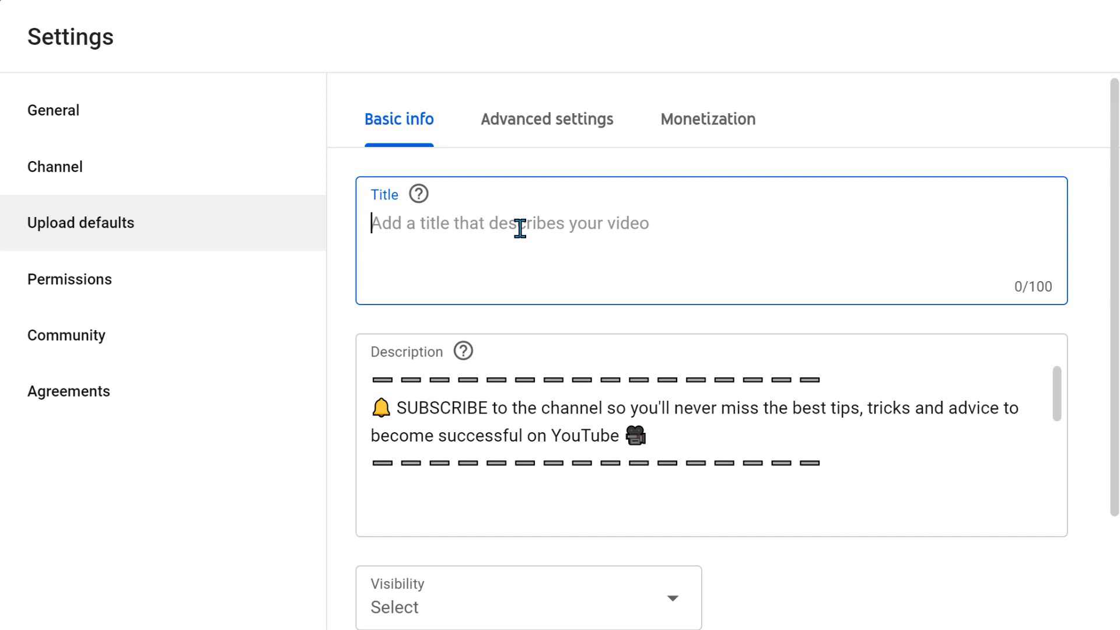
scroll(522, 233, "down", 3)
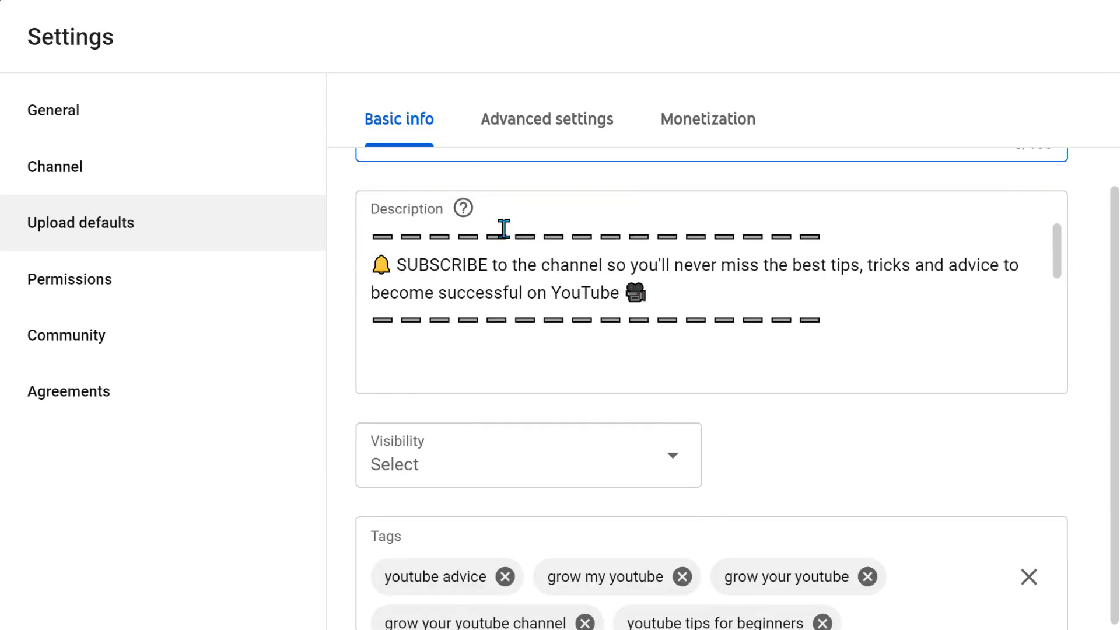
left_click(435, 429)
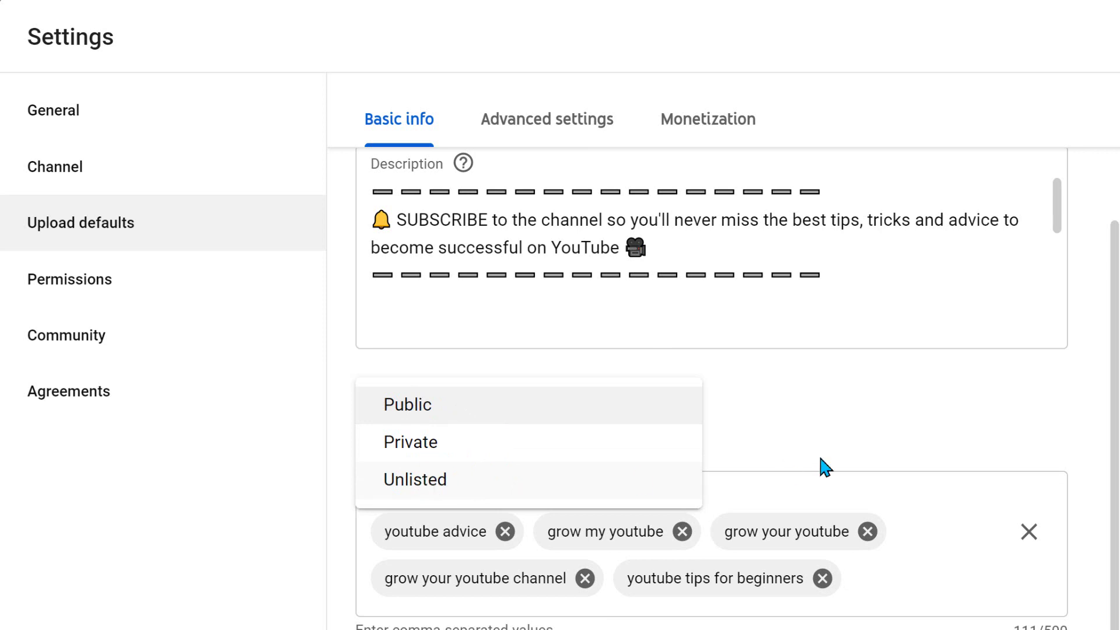
left_click(800, 443)
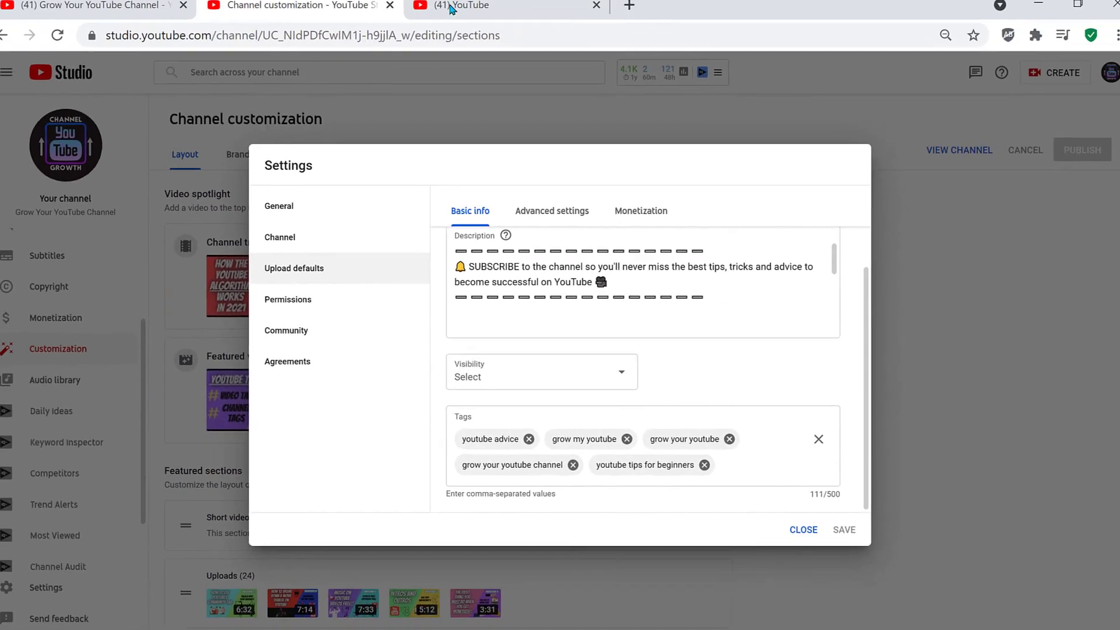
- Switch to the other YouTube tab and enter "spiderman" as a search term to view the suggestions
left_click(460, 14)
left_click(338, 82)
type("spiderman")
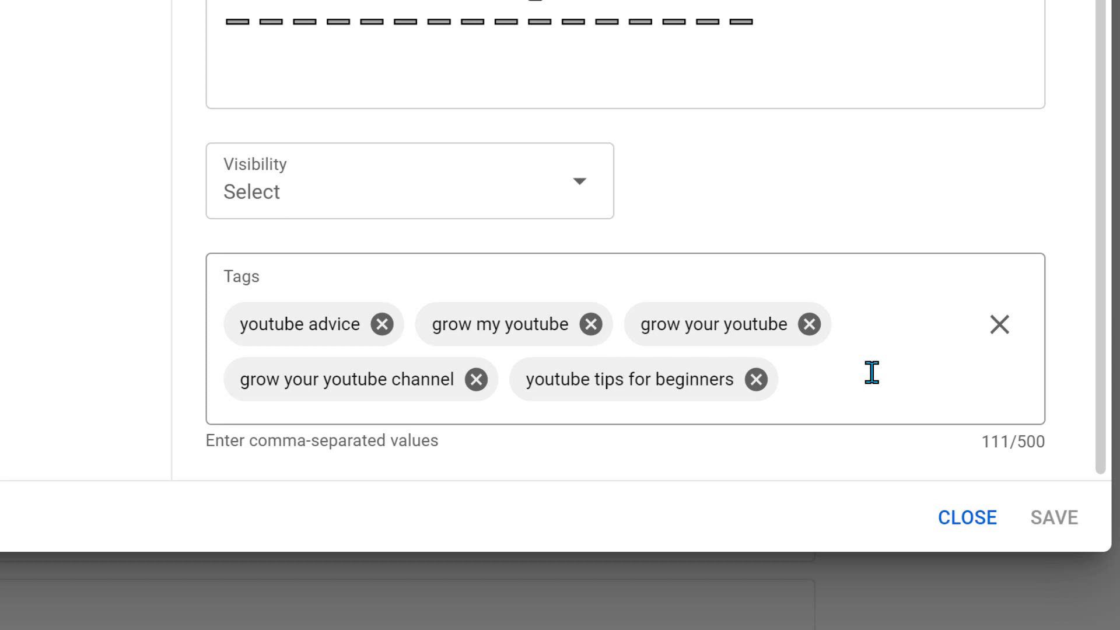
- Review the default tags, and examine the available video categories in the advanced upload defaults
left_click(872, 372)
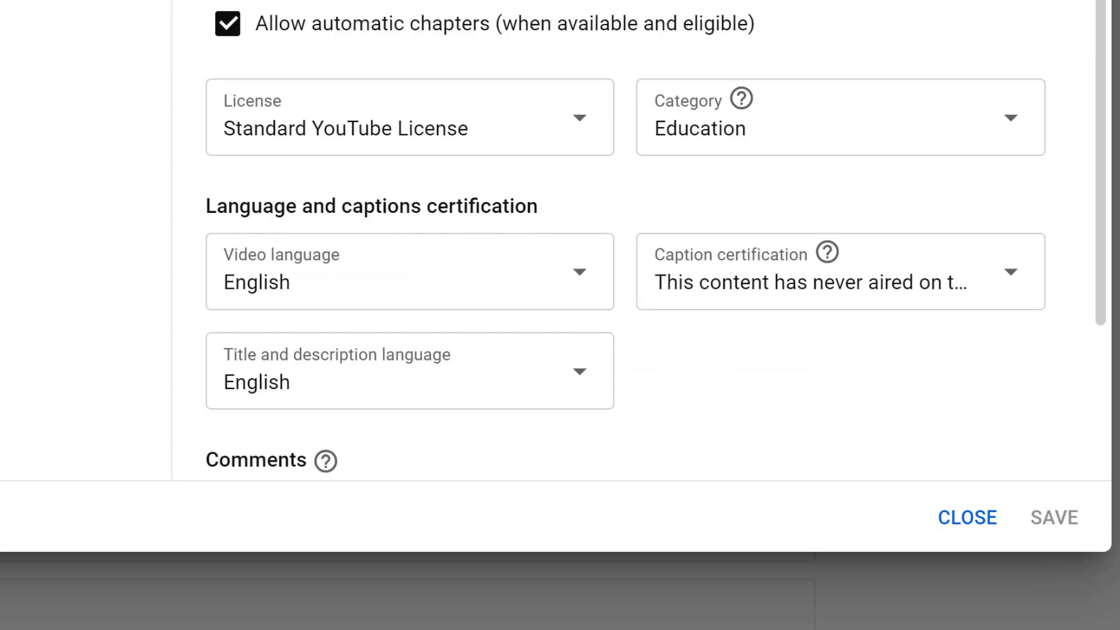
scroll(687, 270, "down", 3)
scroll(700, 295, "up", 3)
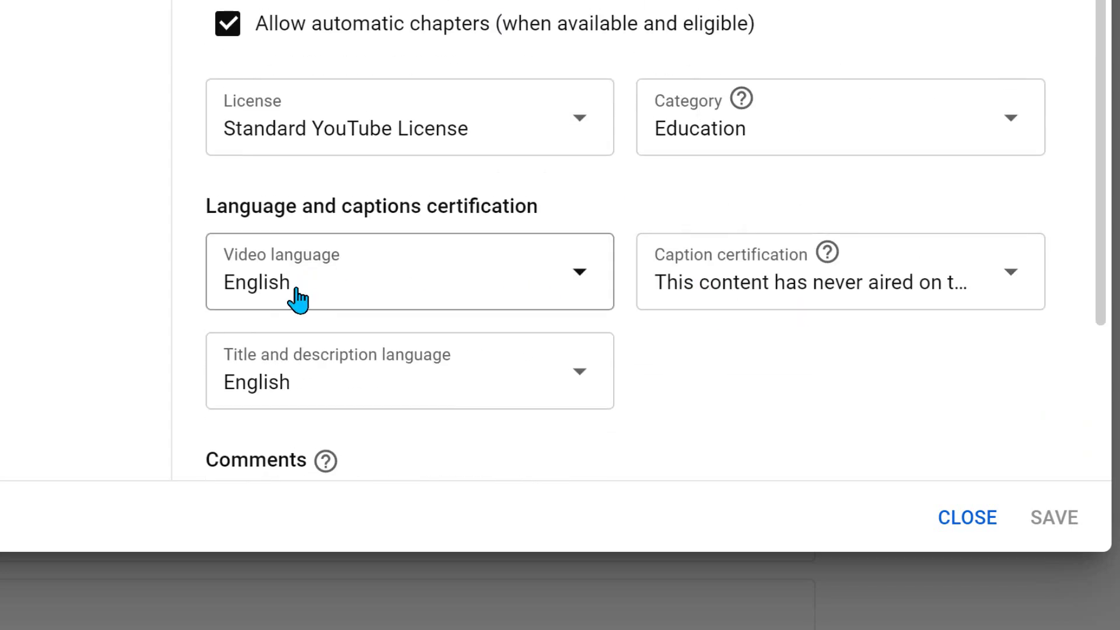
left_click(726, 139)
scroll(736, 175, "down", 2)
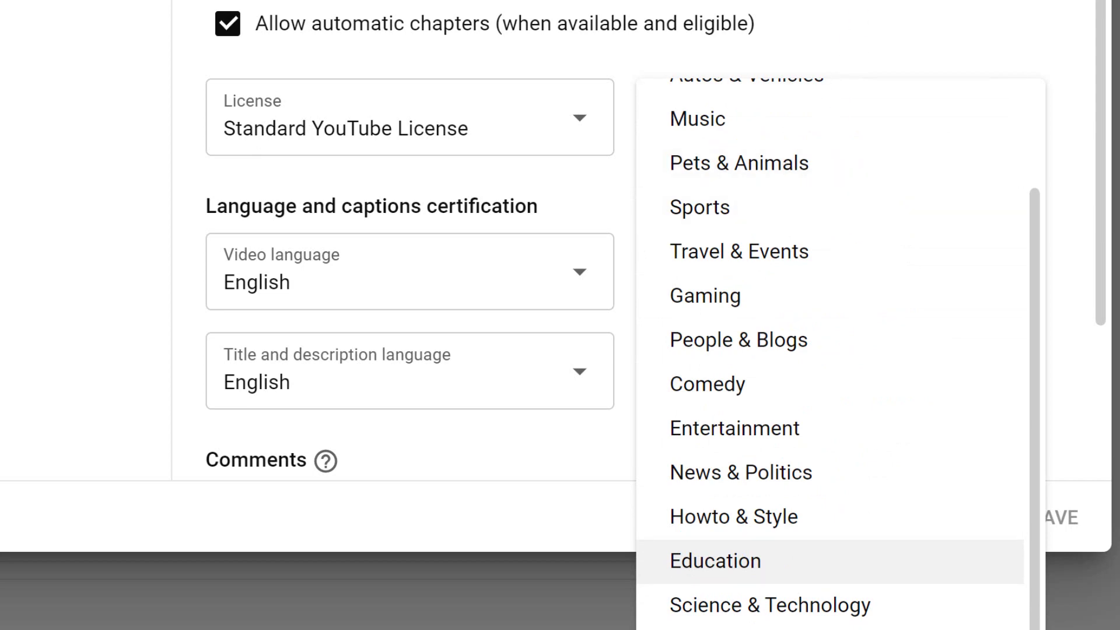
left_click(915, 30)
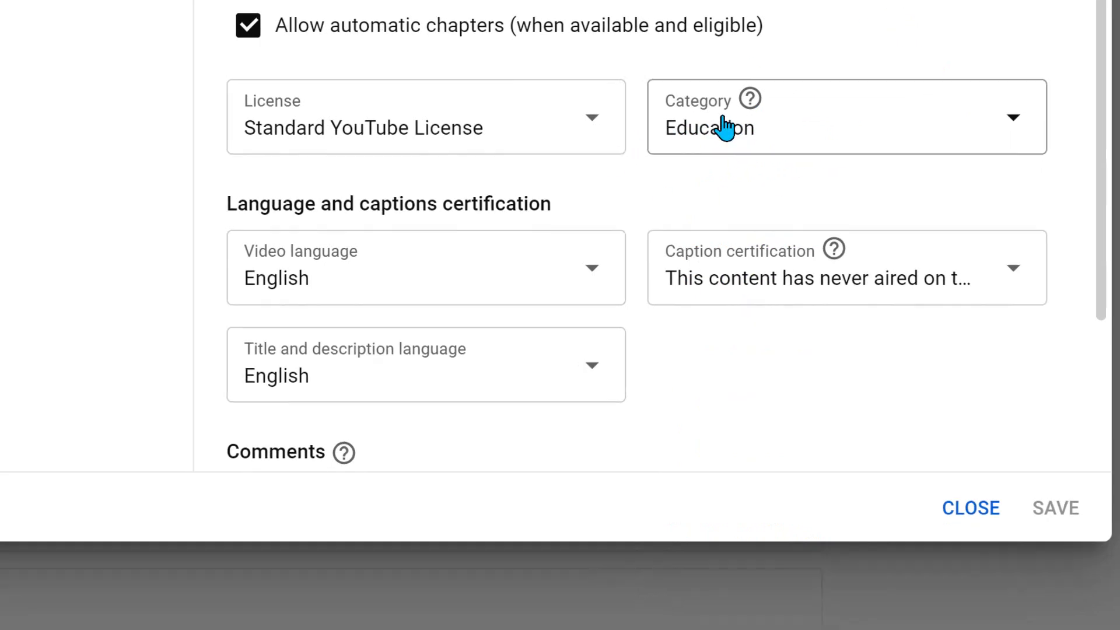
- Examine the caption certification and comment visibility options in the advanced upload defaults
left_click(706, 274)
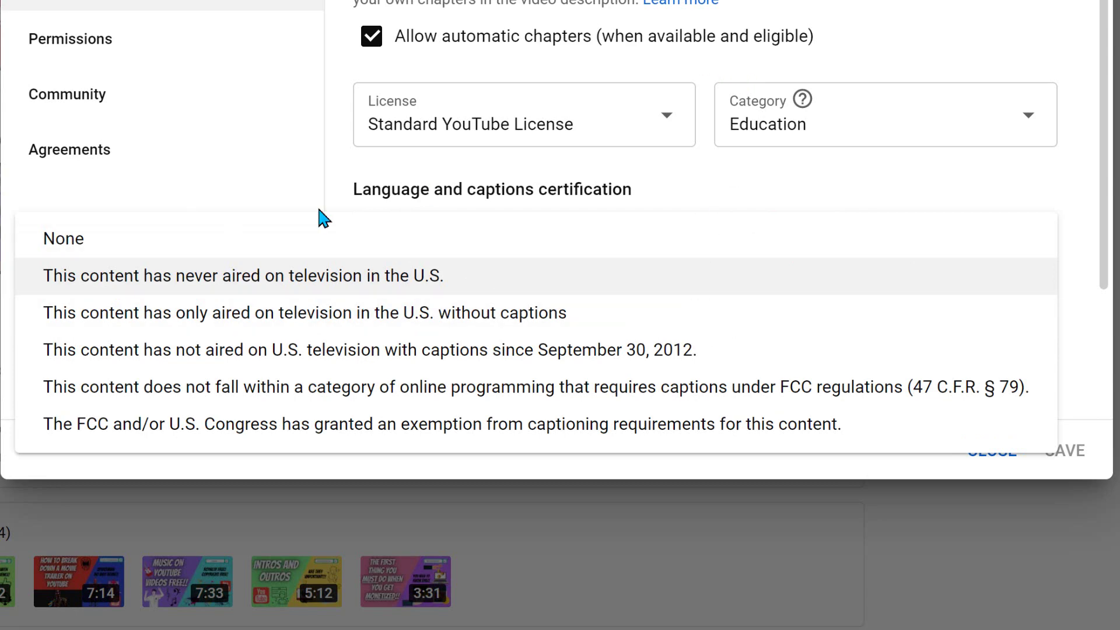
left_click(536, 55)
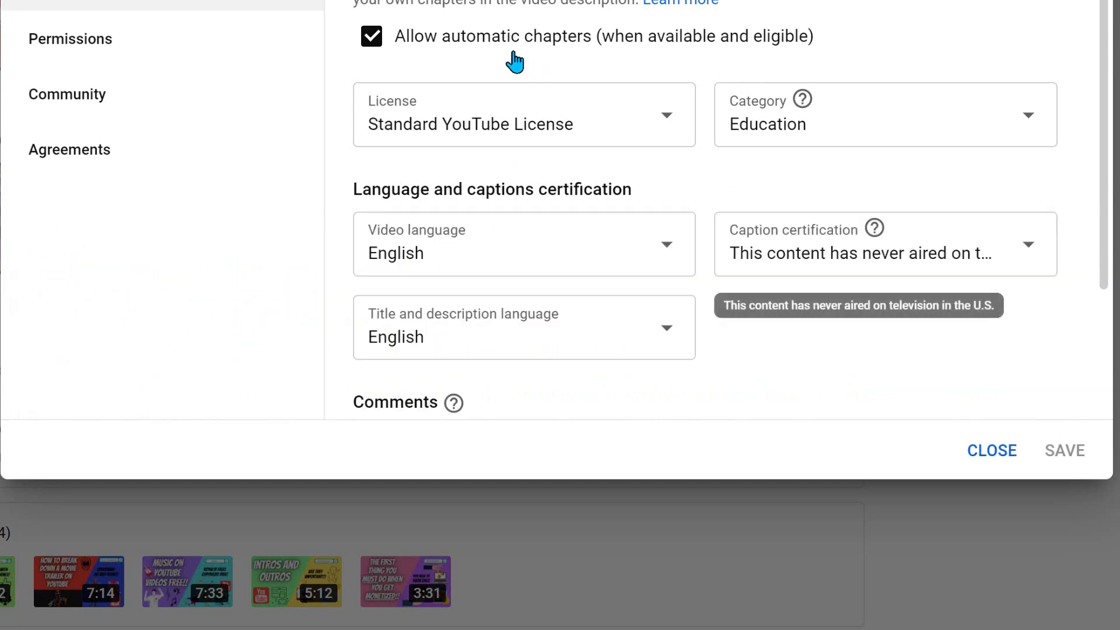
scroll(364, 117, "down", 1)
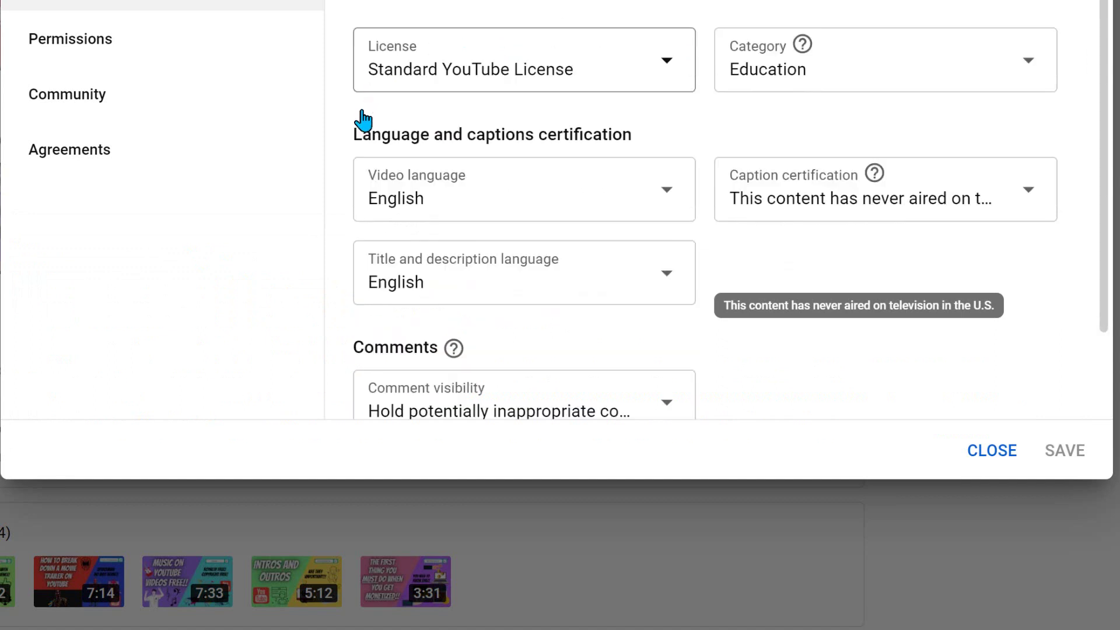
scroll(361, 119, "down", 2)
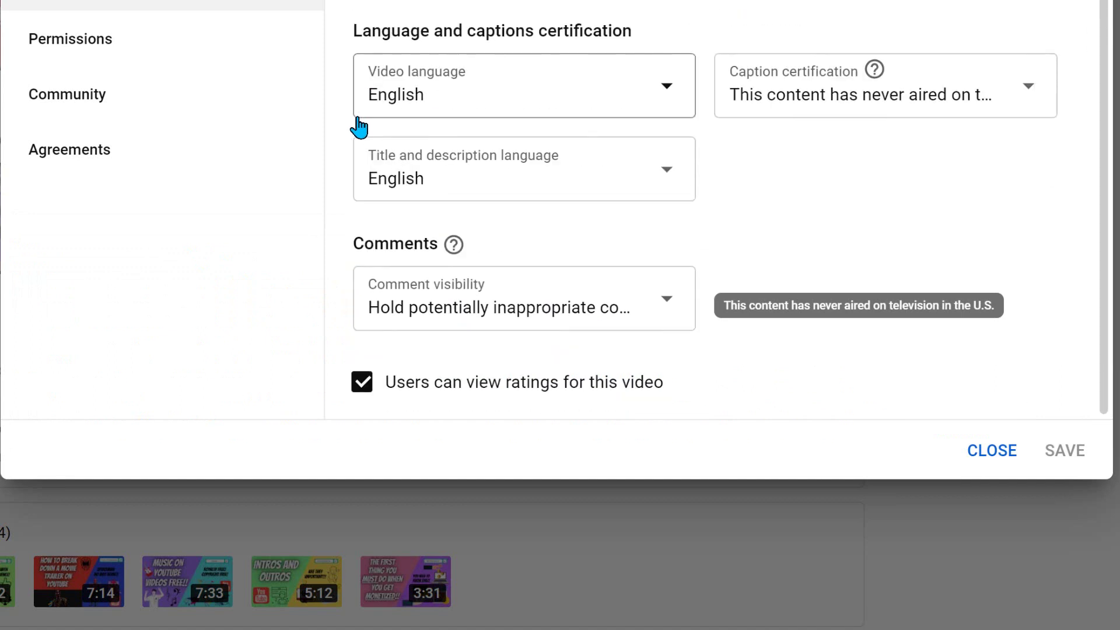
left_click(464, 324)
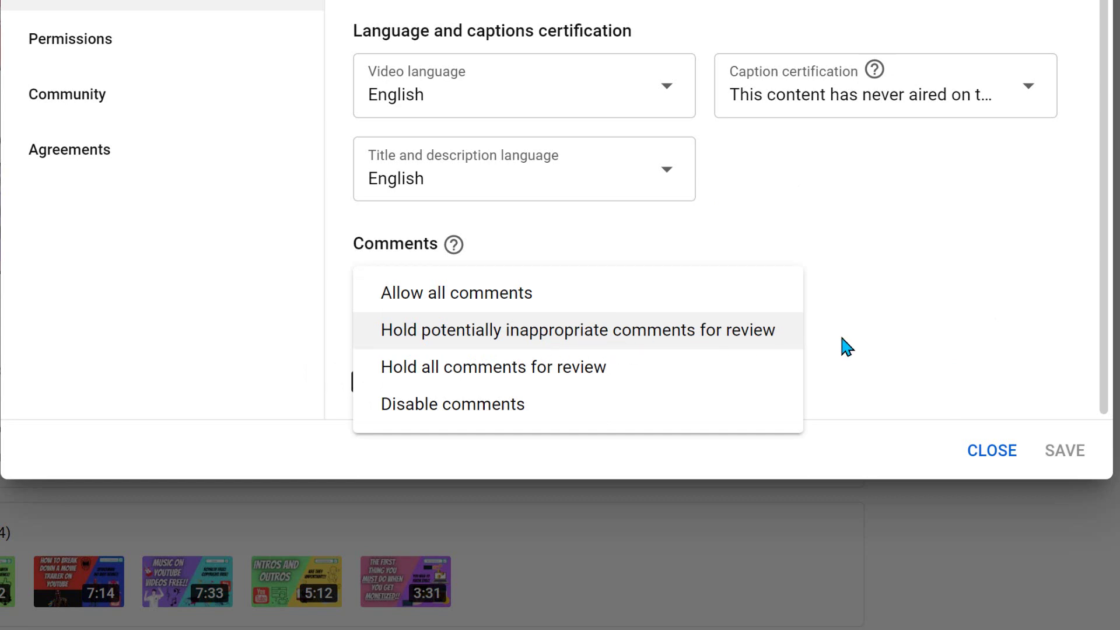
left_click(982, 306)
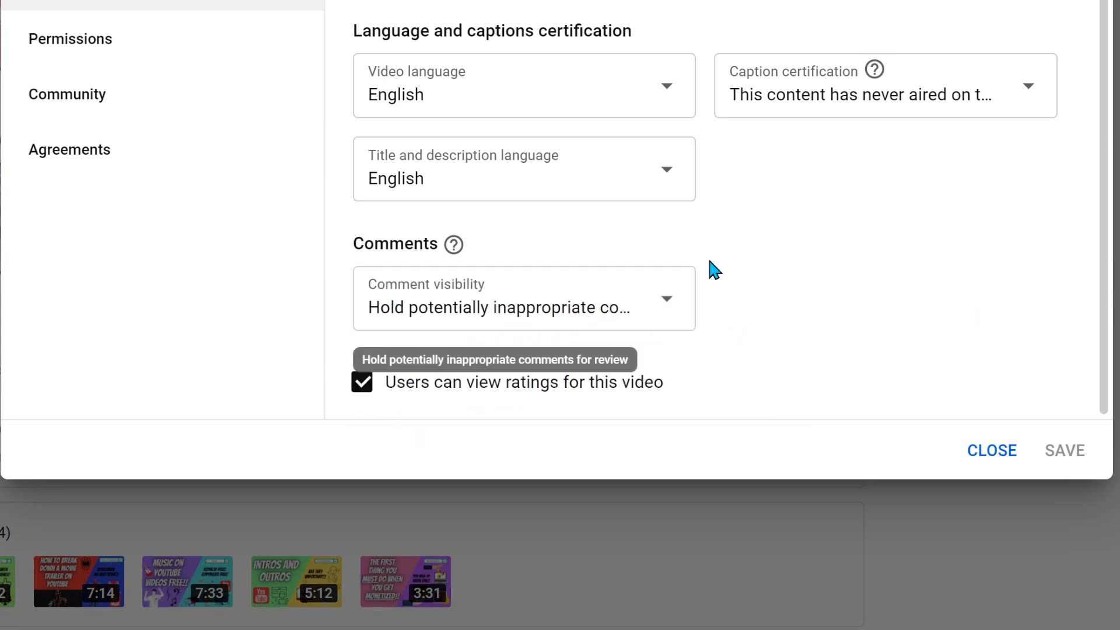
scroll(830, 255, "up", 3)
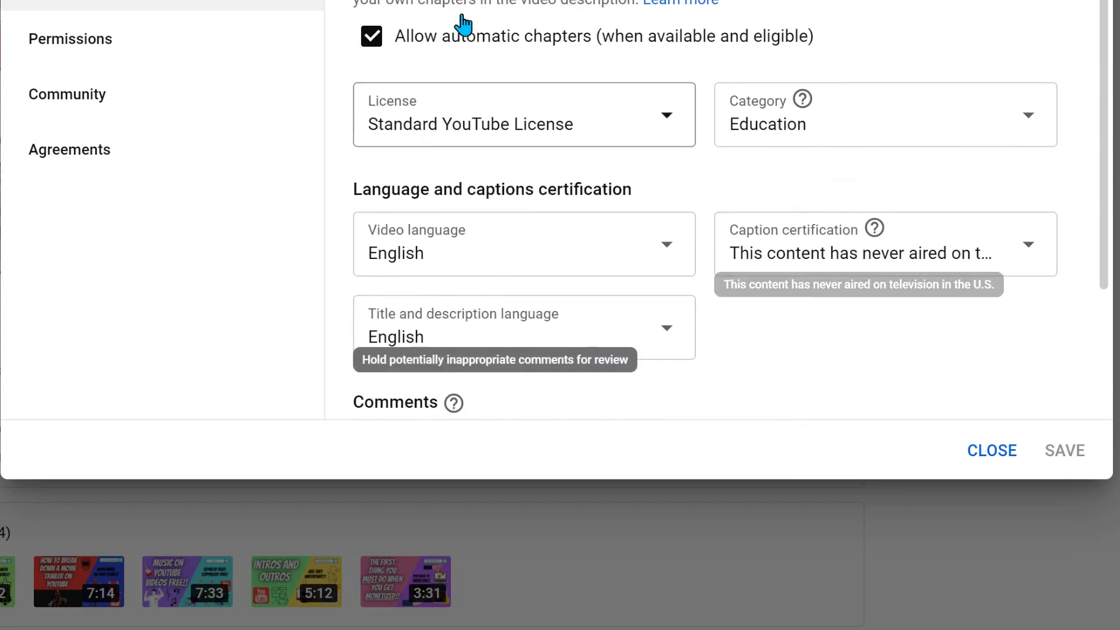
- Review the channel's Permissions settings and the Community automated filters
left_click(93, 41)
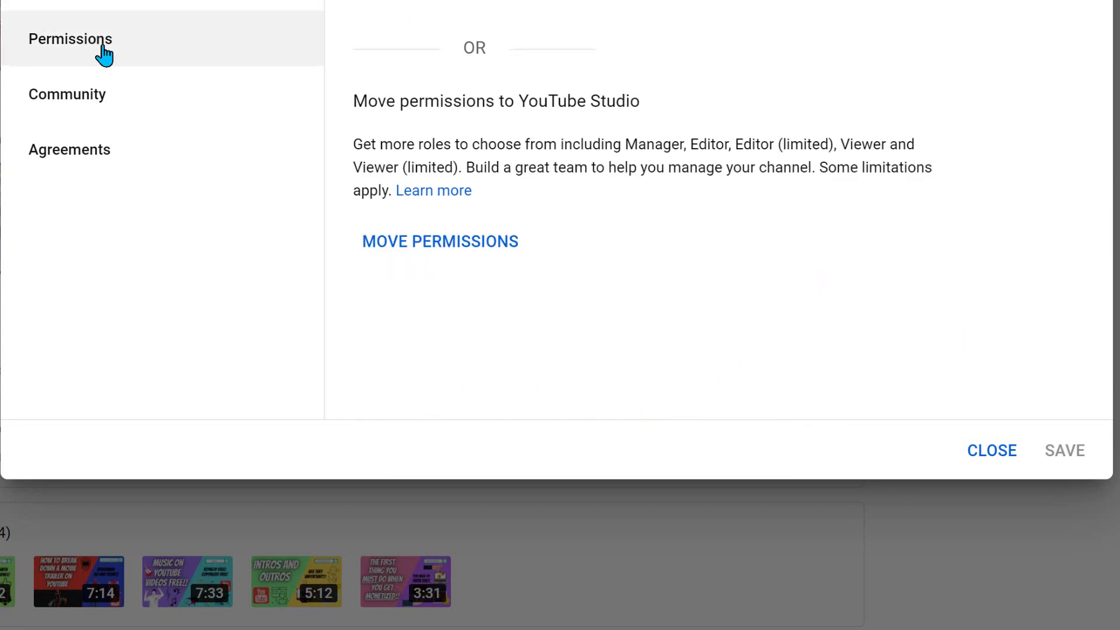
left_click(70, 93)
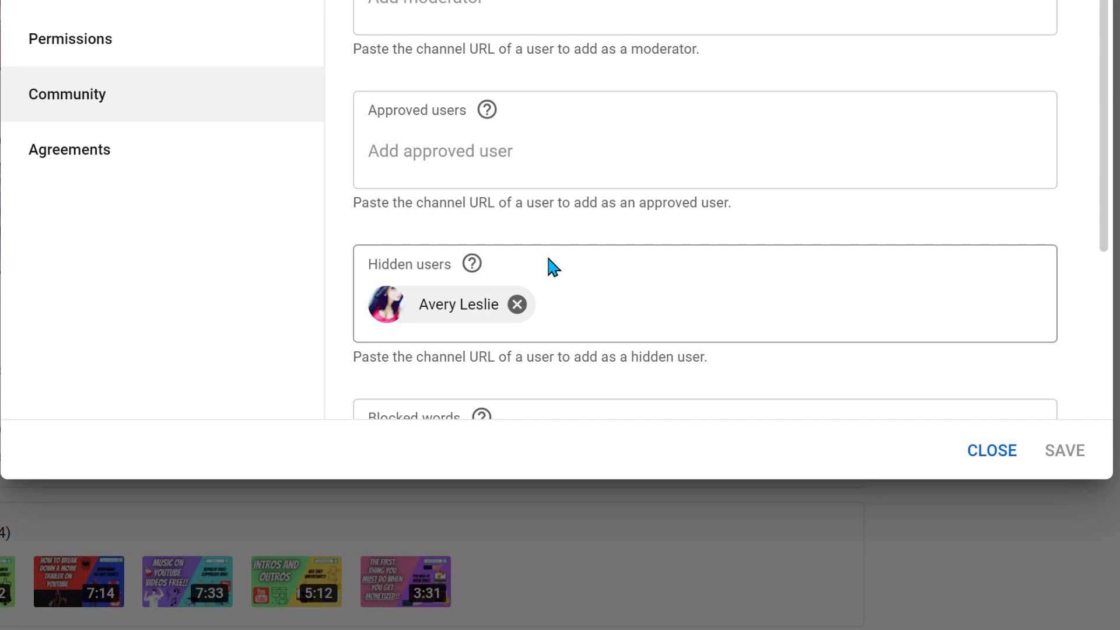
scroll(385, 325, "down", 4)
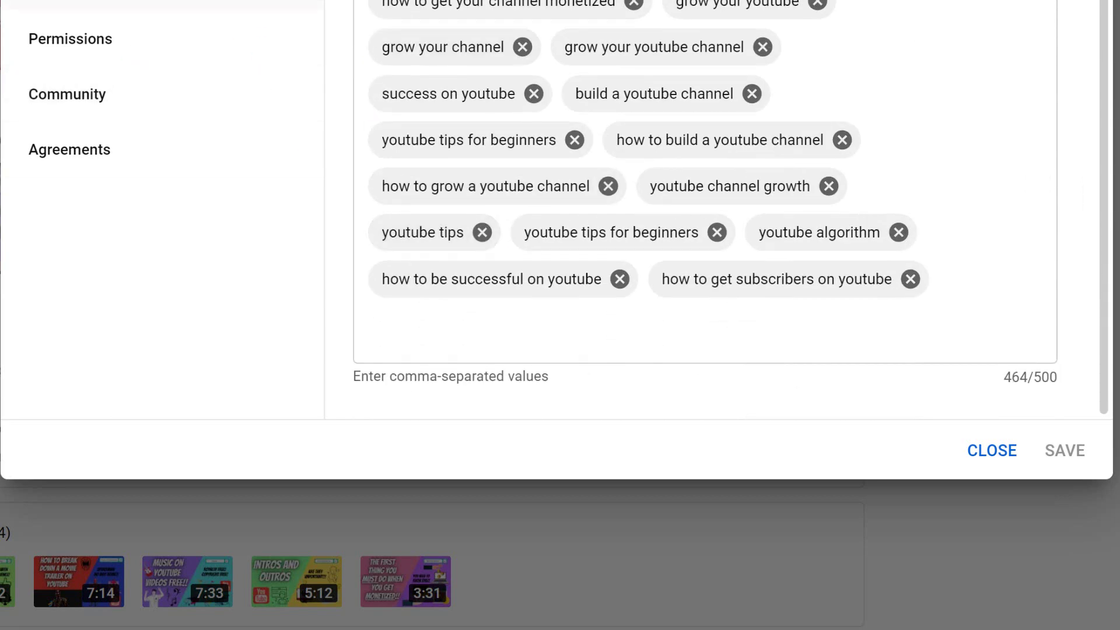
- Read through the default video description in the upload defaults down to the disclaimer
scroll(632, 243, "up", 5)
scroll(618, 230, "down", 3)
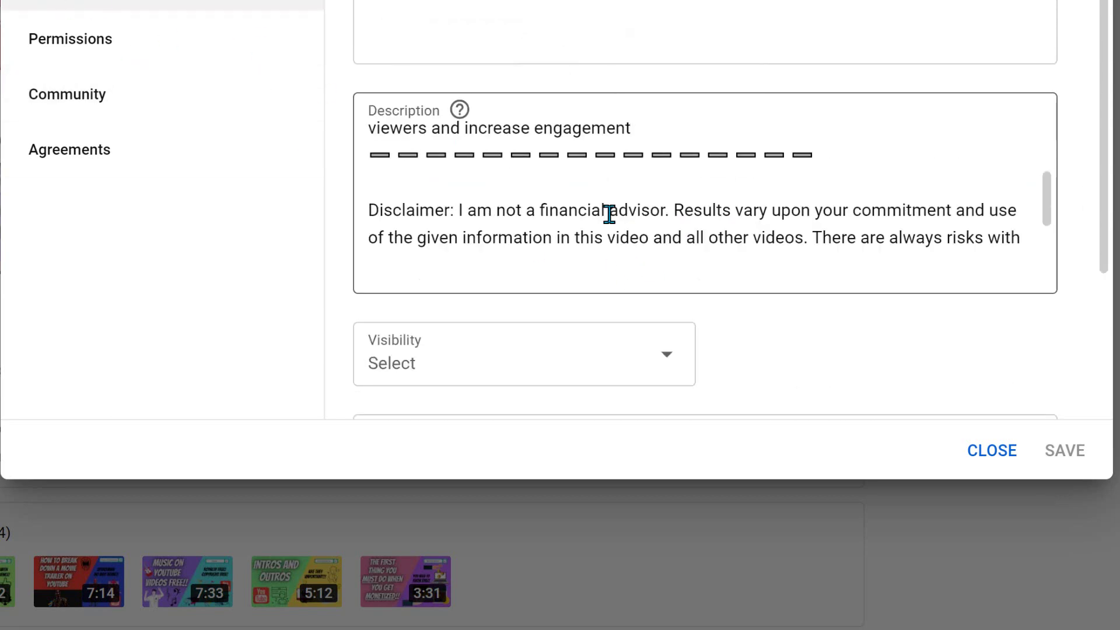
scroll(540, 207, "up", 3)
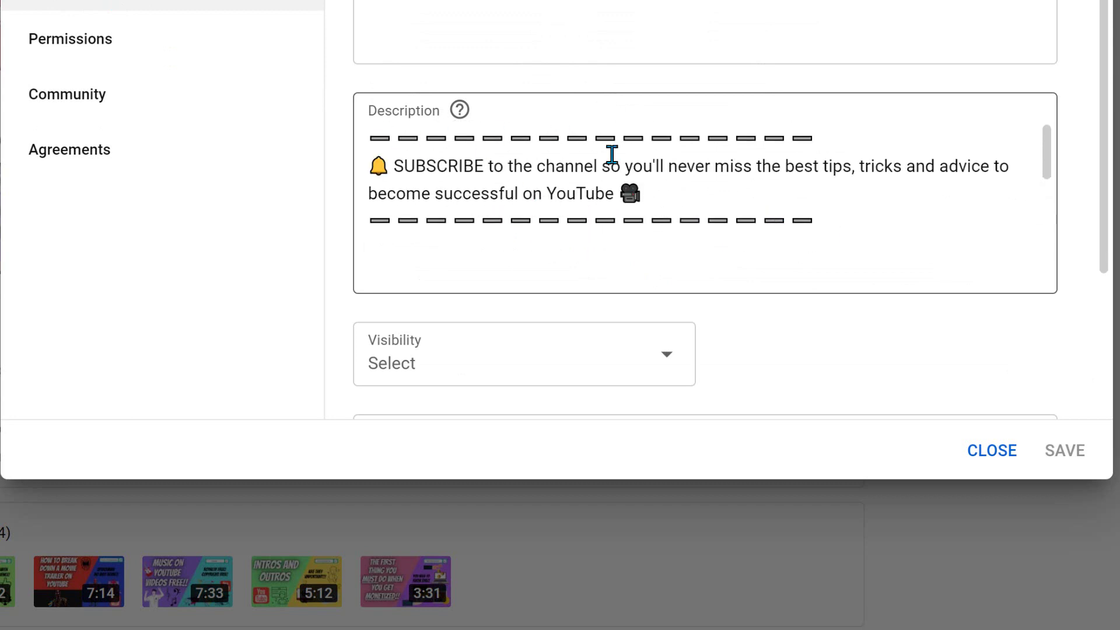
left_click_drag(1045, 145, 1049, 162)
scroll(617, 187, "down", 2)
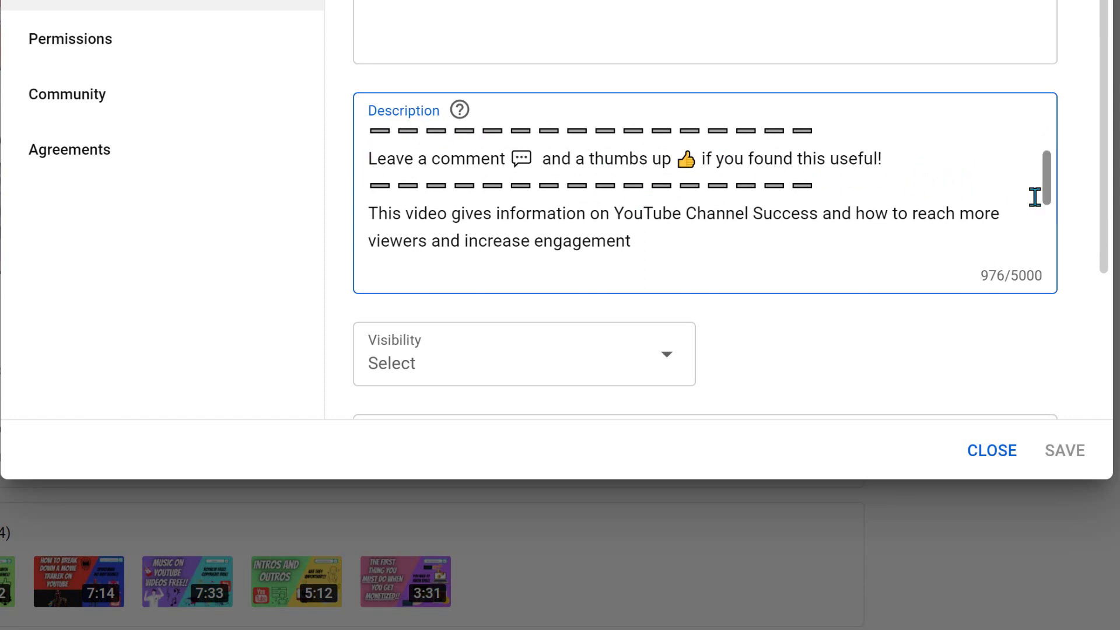
mouse_move(1047, 187)
left_mouse_down()
mouse_move(1044, 170)
mouse_move(1053, 208)
left_mouse_up()
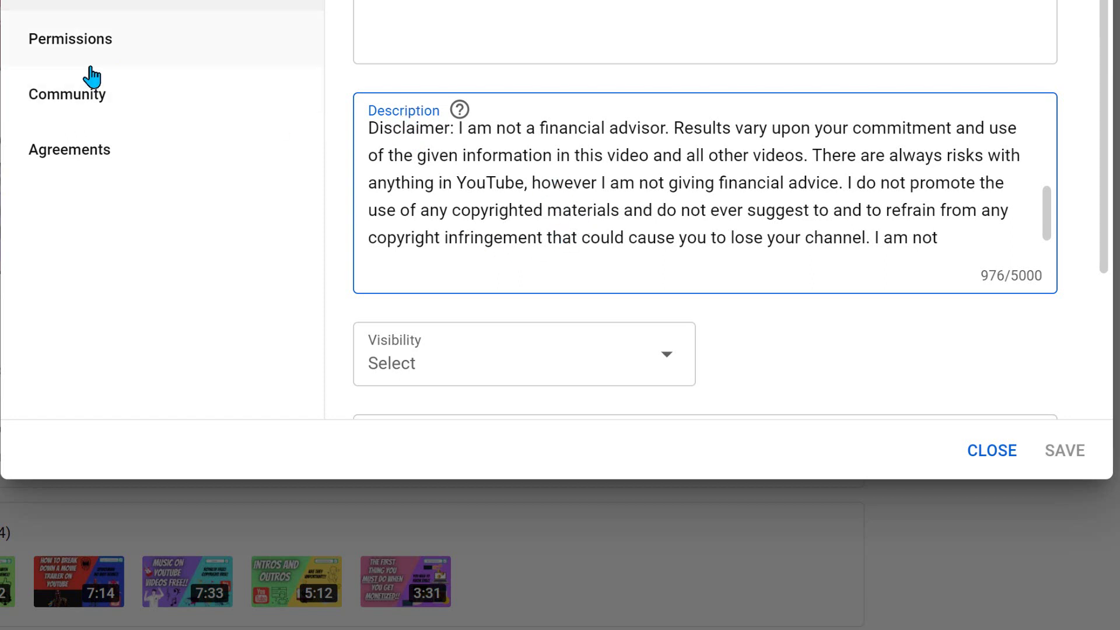
- Review the hidden users, blocked words and link blocking in the Community settings, and close the settings
left_click(94, 95)
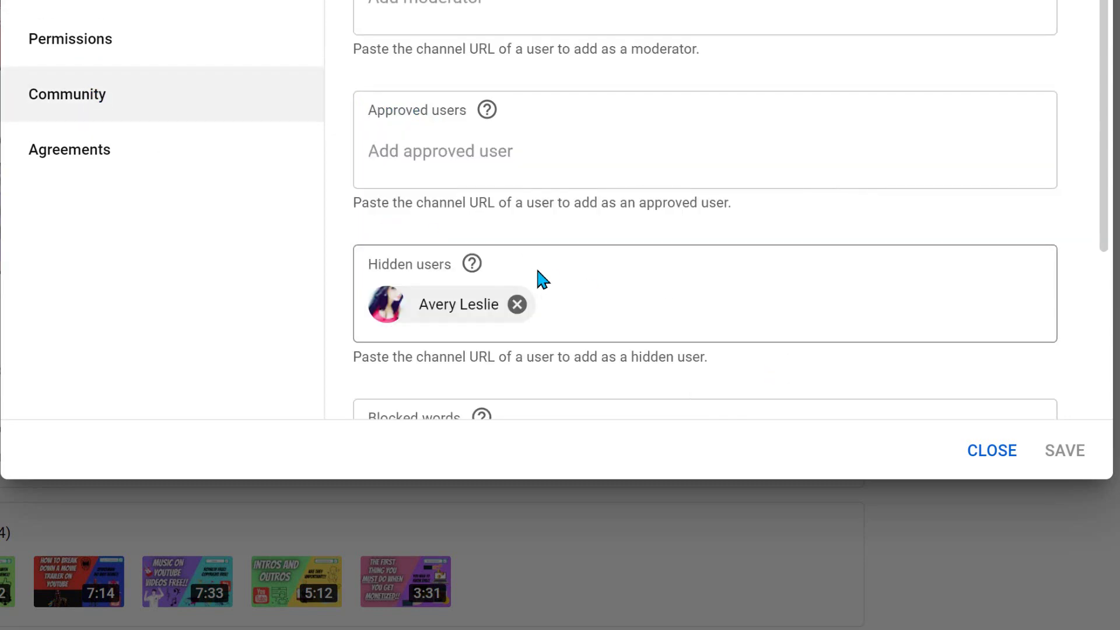
scroll(542, 279, "down", 4)
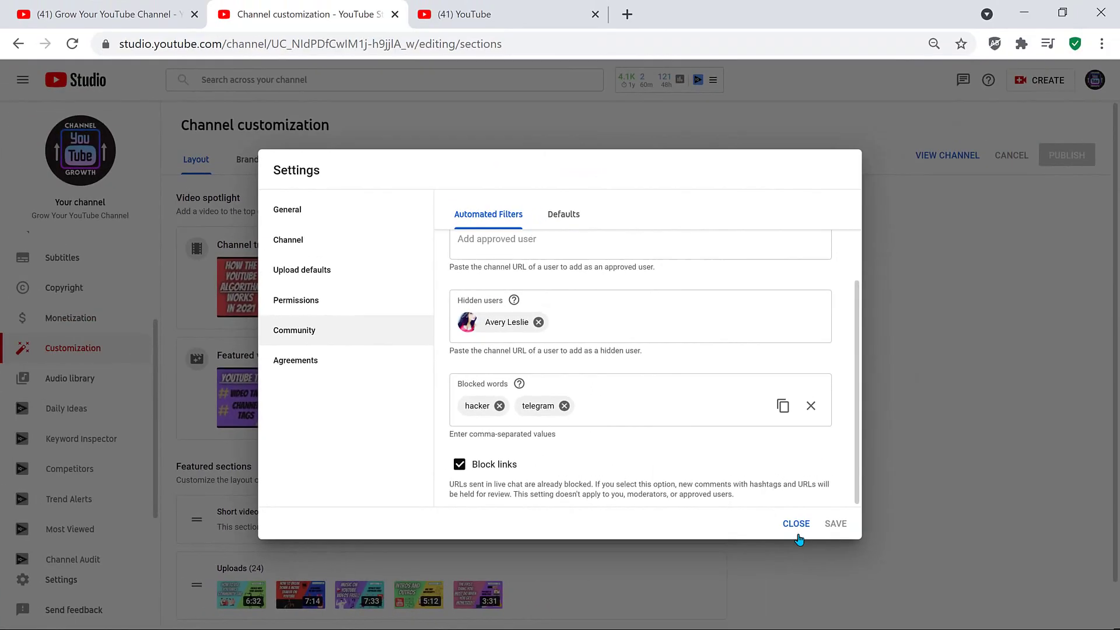
left_click(996, 456)
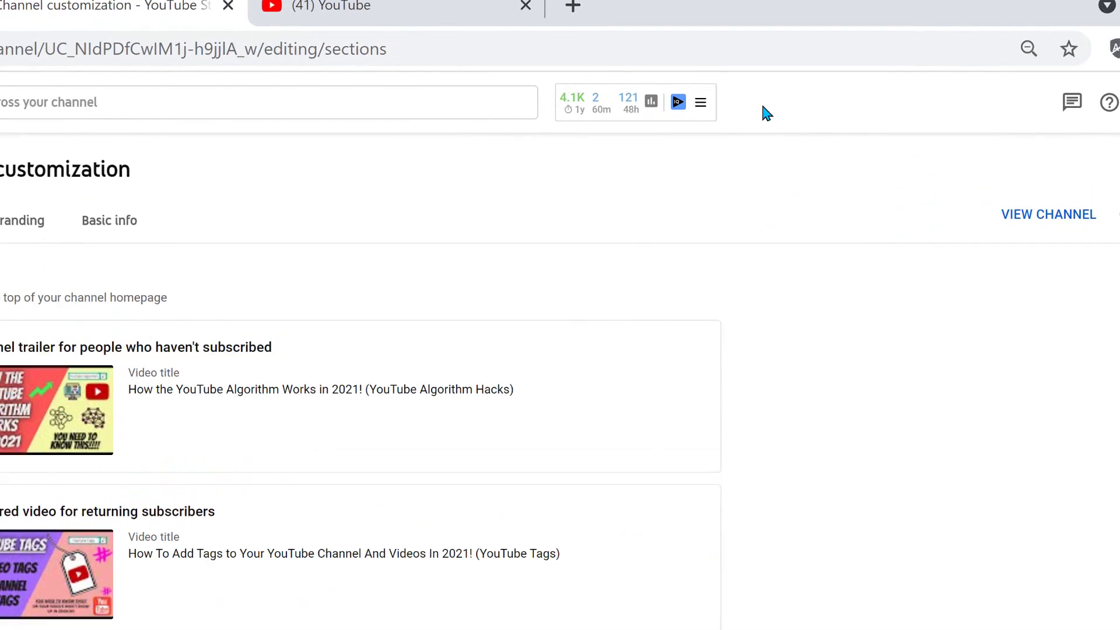
left_click(607, 178)
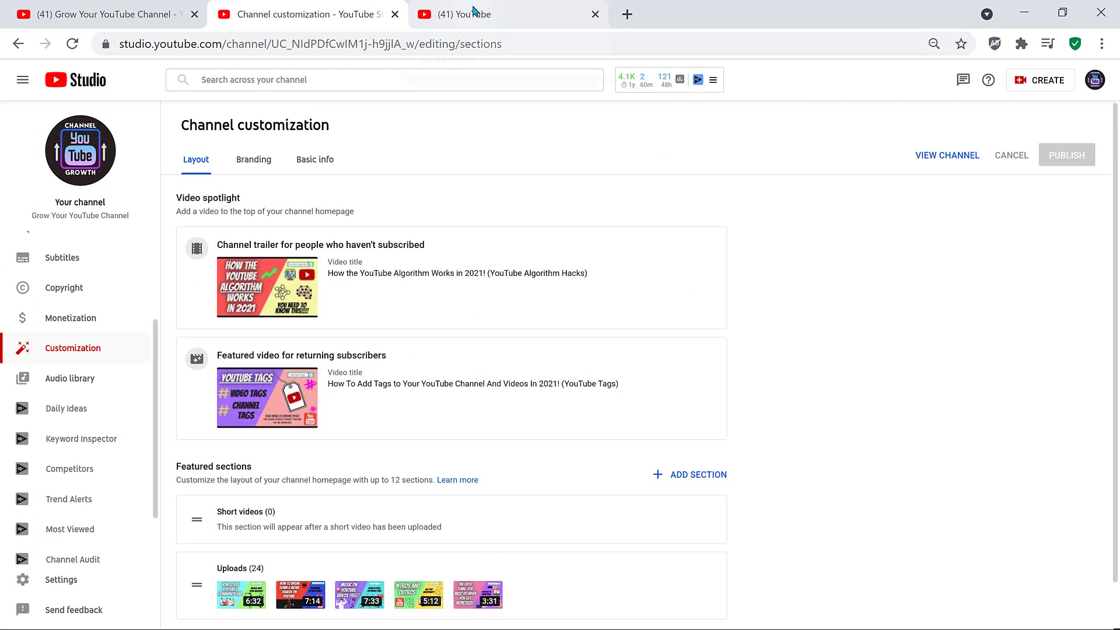
- Search YouTube for "spiderman" and open the "Spider-Man: Spider-Verse Theme" video
left_click(473, 10)
type("spiderman")
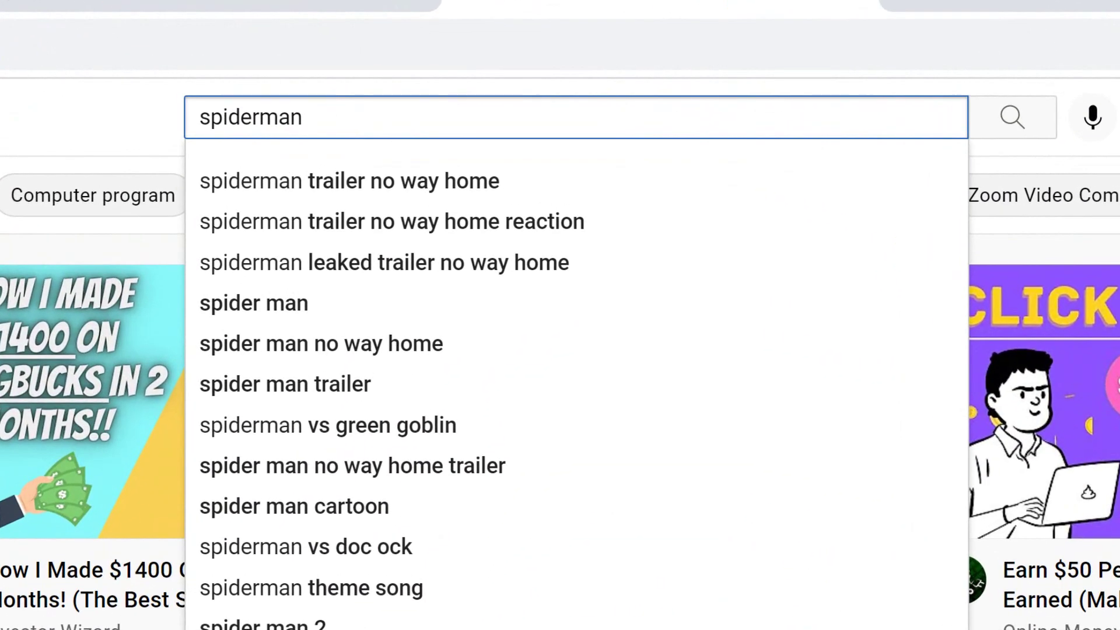
left_click(384, 446)
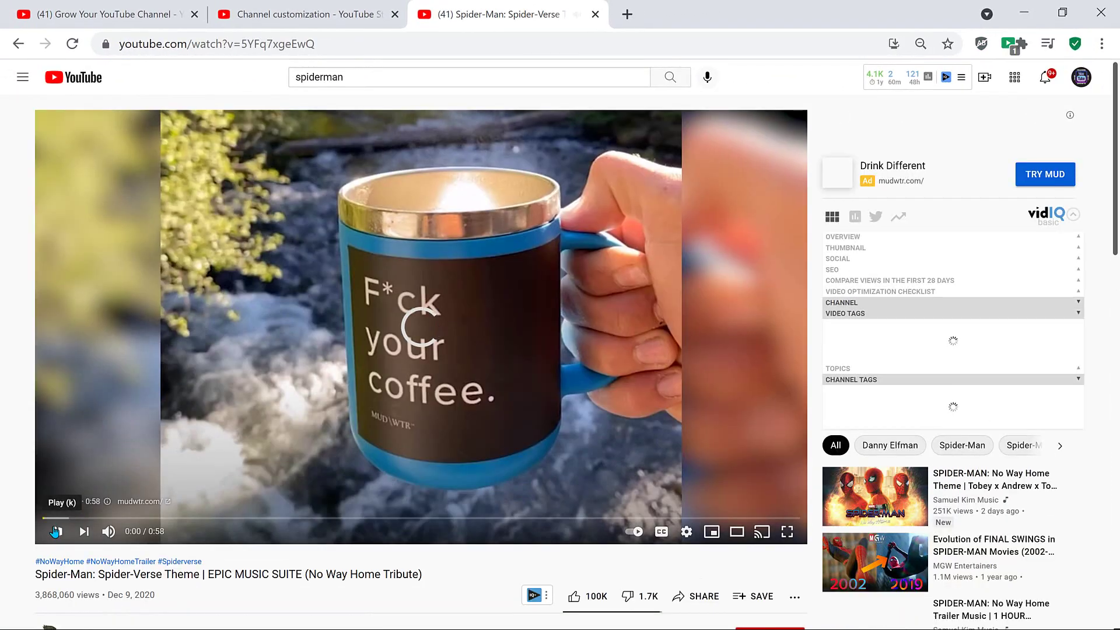
- Examine the Spider-Verse Theme video's tags and channel tags, and close its browser tab
scroll(350, 466, "down", 2)
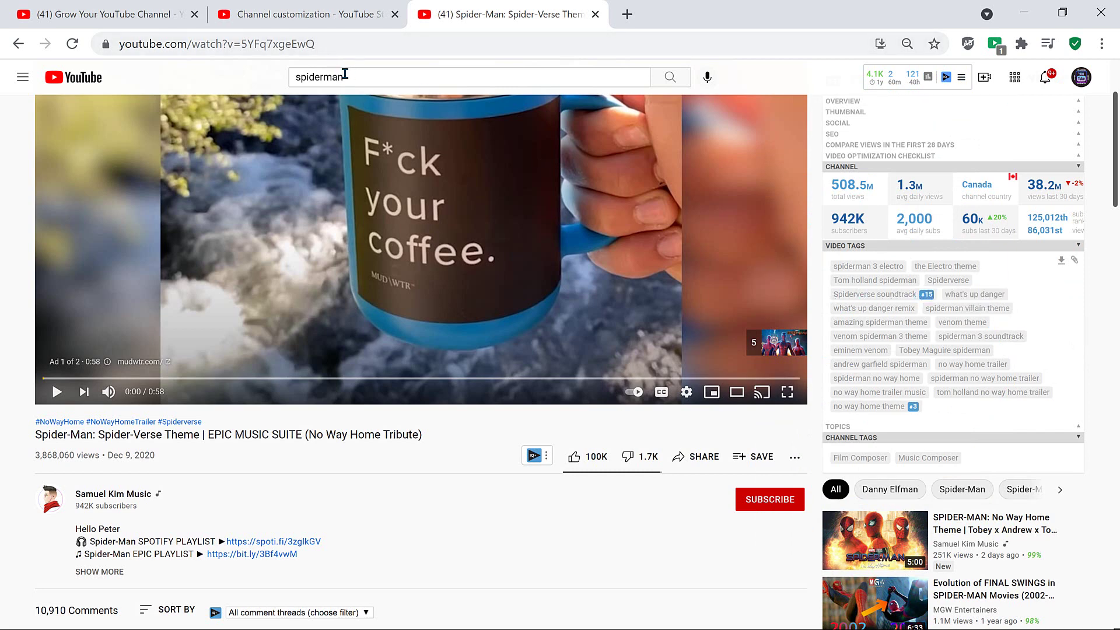
mouse_move(929, 296)
left_click(595, 16)
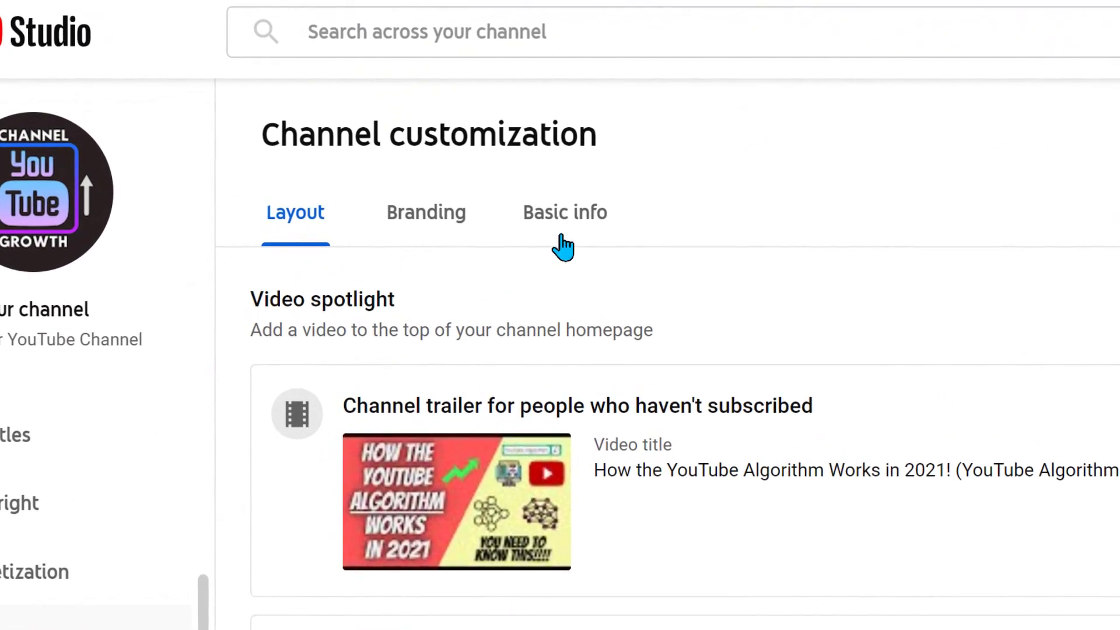
- Review the Basic info section of the channel customization in YouTube Studio
left_click(563, 212)
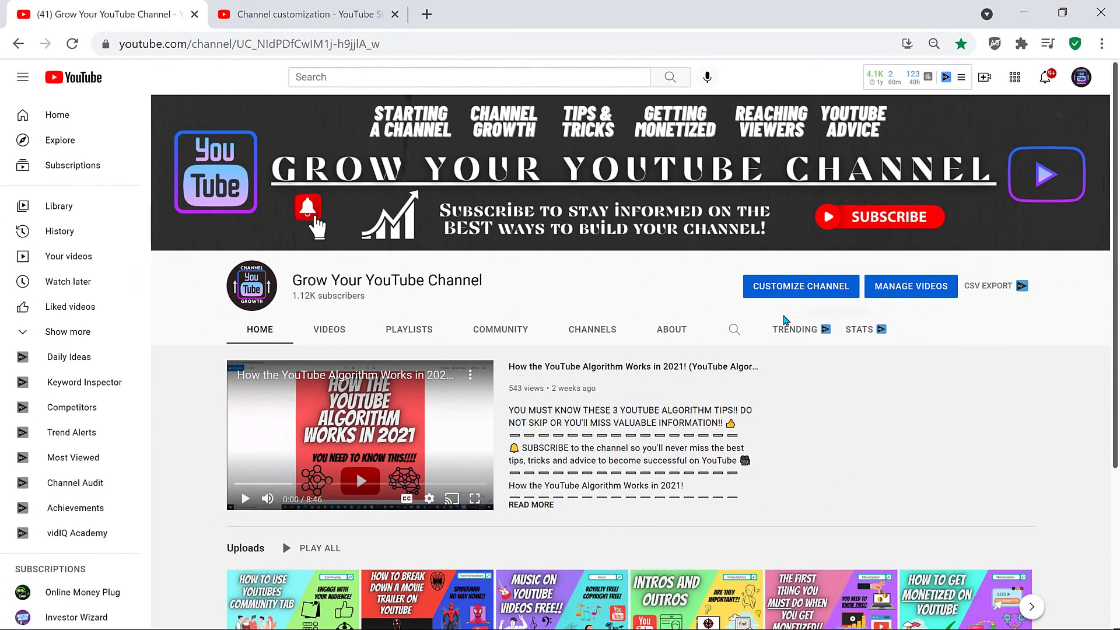
left_click(350, 14)
scroll(84, 501, "down", 1)
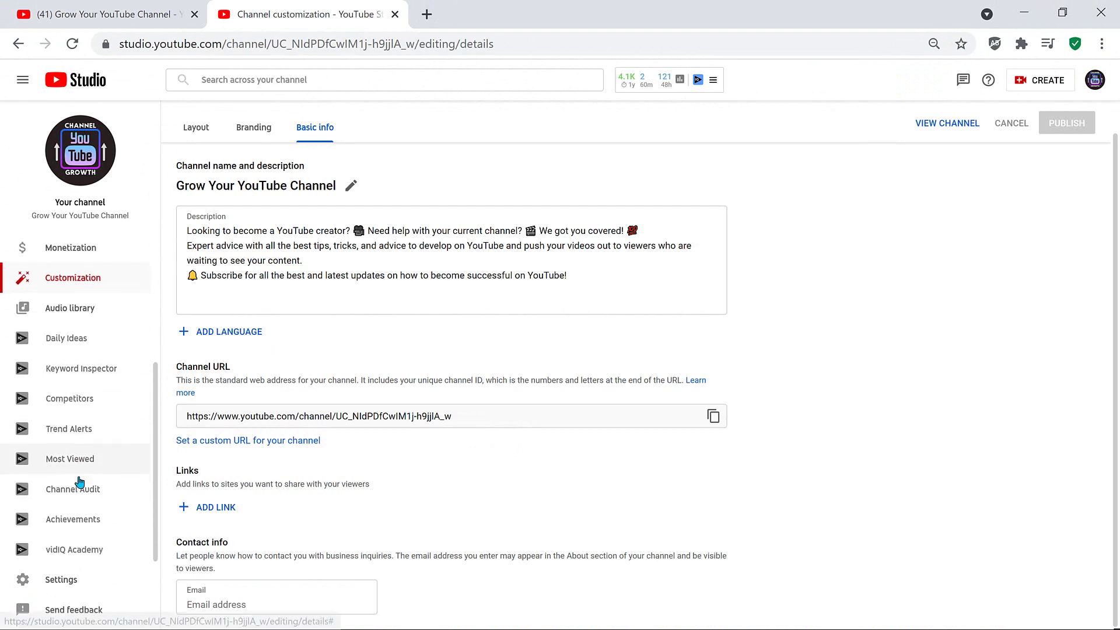
- Open the upload defaults in the channel settings and read the default description through to its end
left_click(70, 583)
left_click(305, 274)
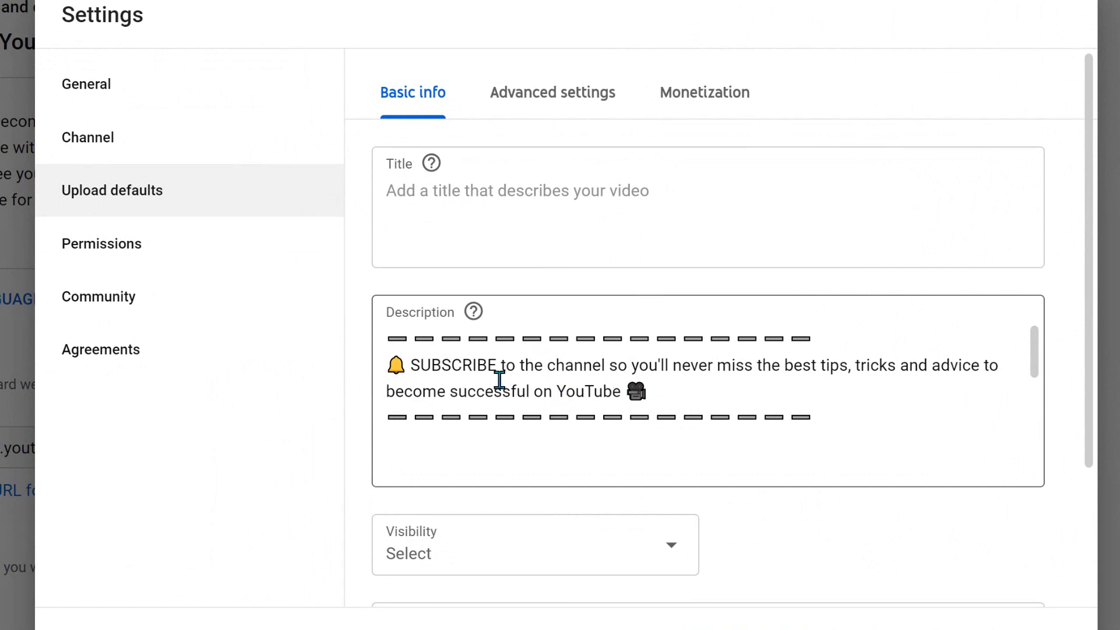
left_click(1035, 350)
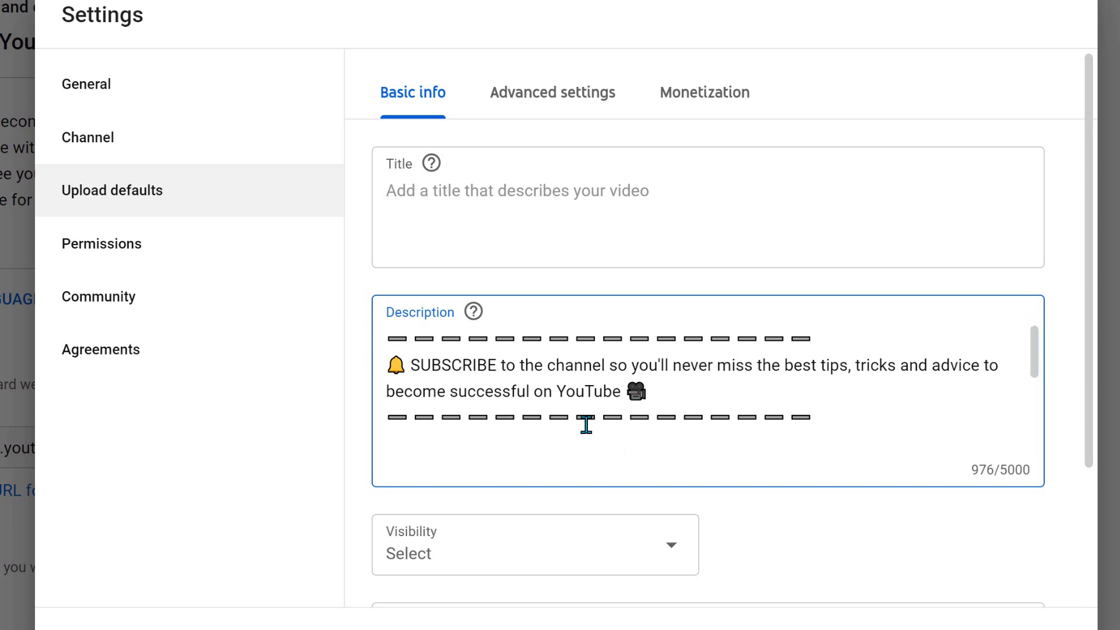
left_click_drag(1035, 347, 1032, 462)
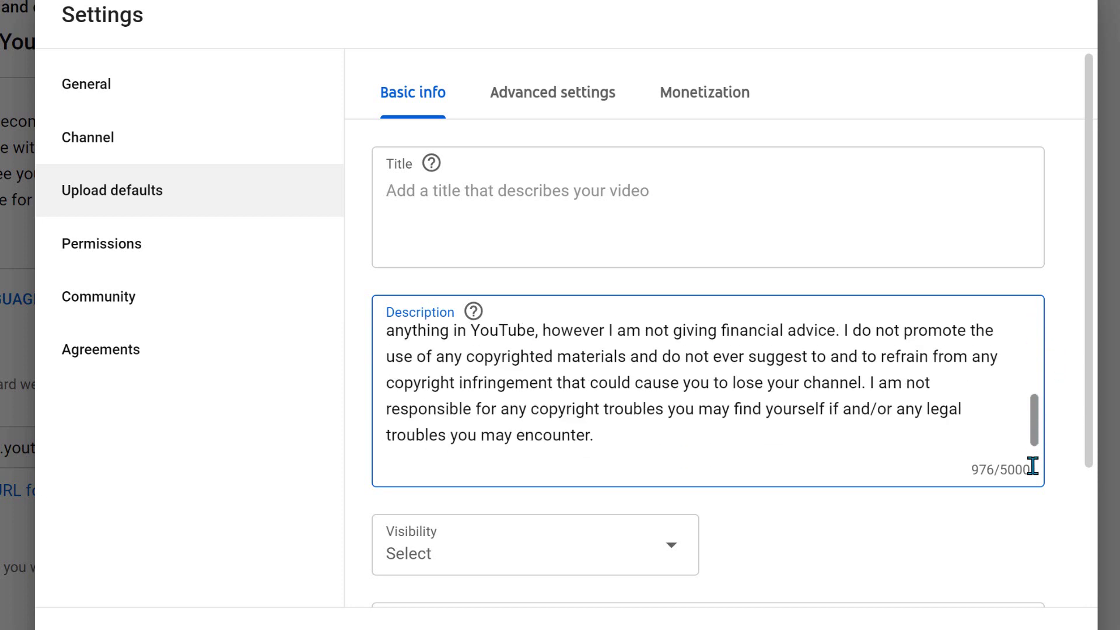